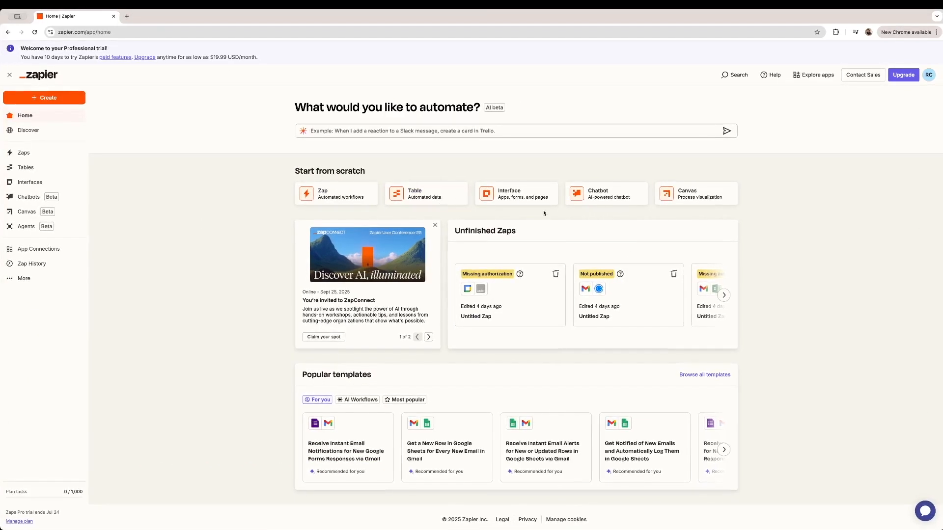
- Create a new Zap with Gmail's New Attachment trigger and pick an app for the action step
{"action": "left_click", "coordinate": [64, 100]}
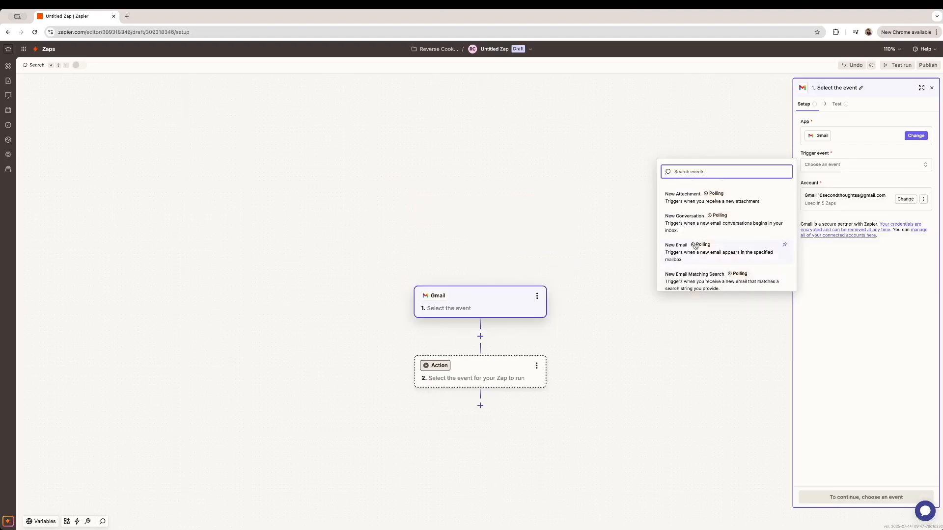
{"action": "left_click", "coordinate": [693, 202]}
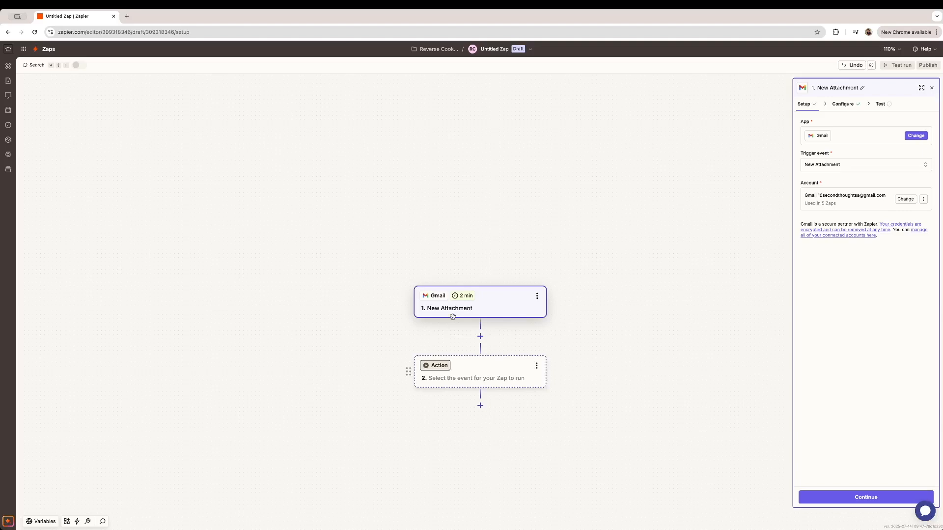
{"action": "left_click", "coordinate": [448, 364]}
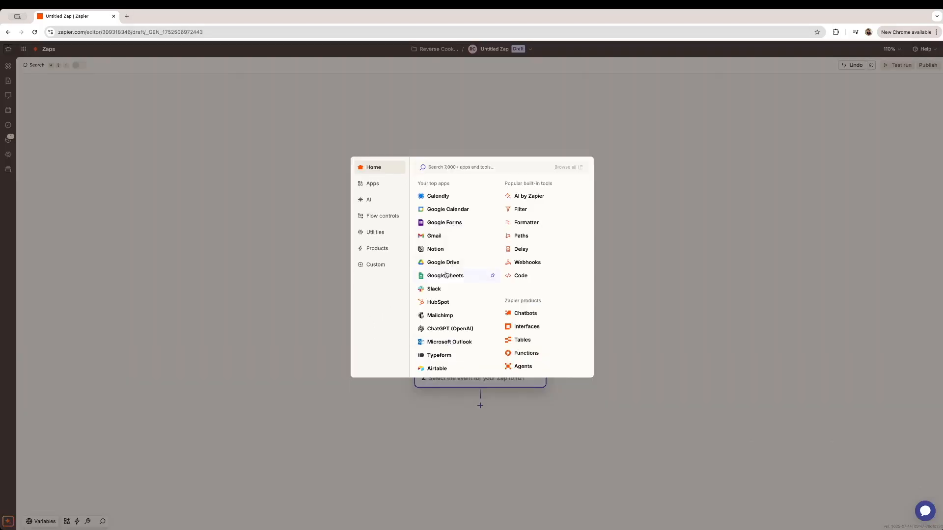
- Add Google Sheets, Google Calendar and Calendly action steps, then insert a step after the Gmail trigger
{"action": "left_click", "coordinate": [457, 277]}
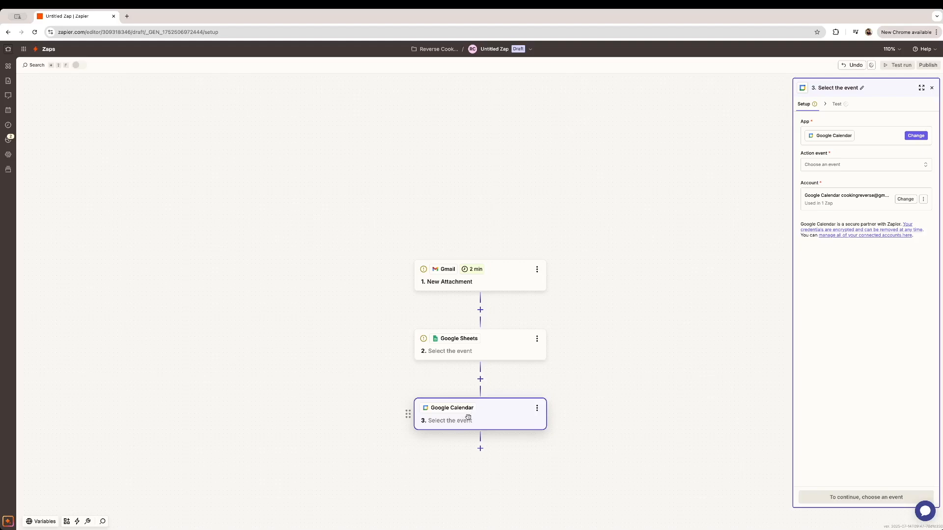
{"action": "left_click", "coordinate": [480, 448]}
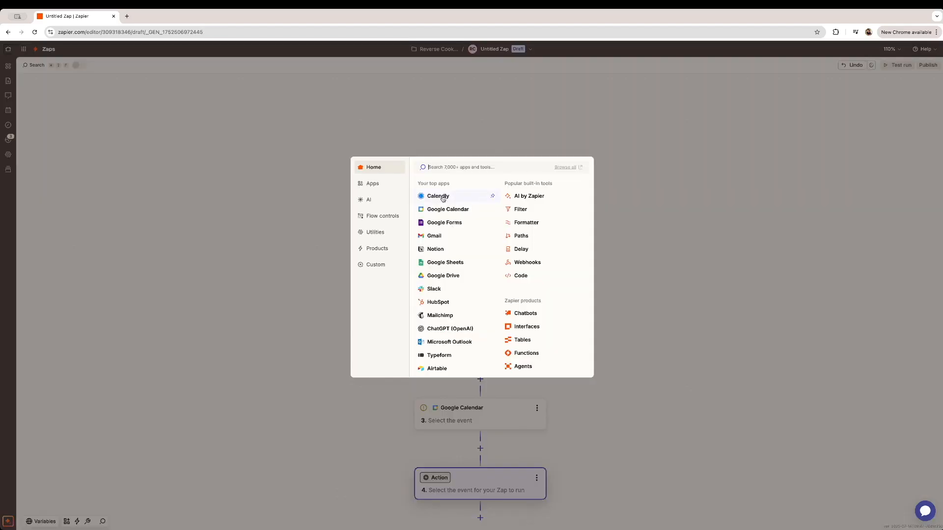
{"action": "left_click", "coordinate": [442, 197]}
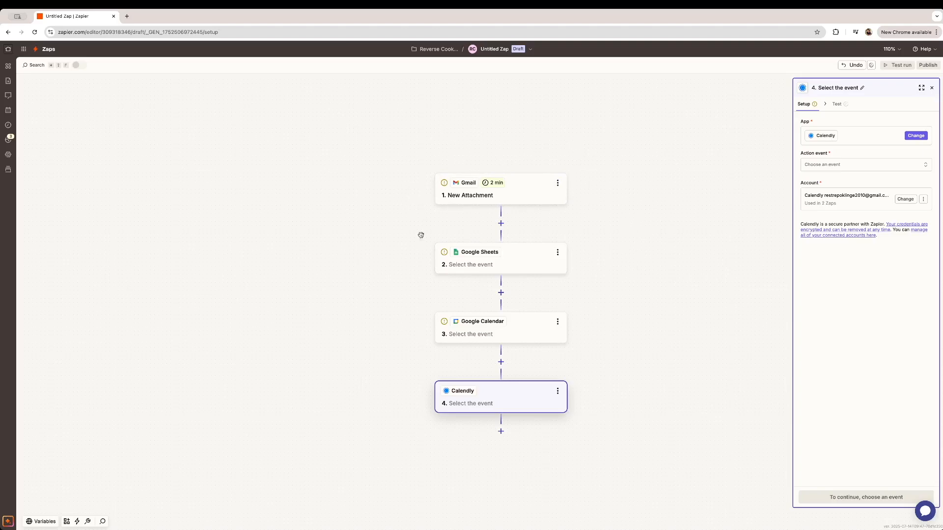
{"action": "left_click", "coordinate": [501, 228]}
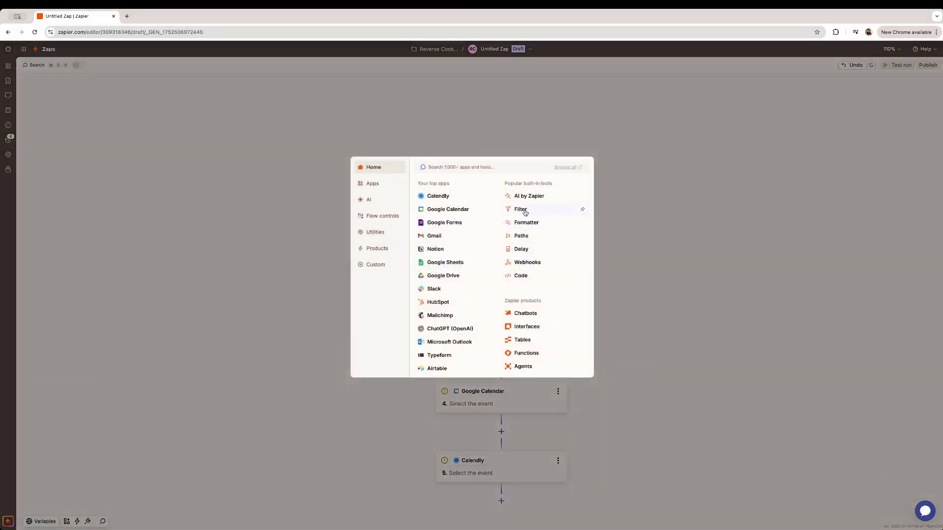
- Make the step after Gmail a Filter and add a second Filter between Google Sheets and Google Calendar
{"action": "left_click", "coordinate": [520, 210]}
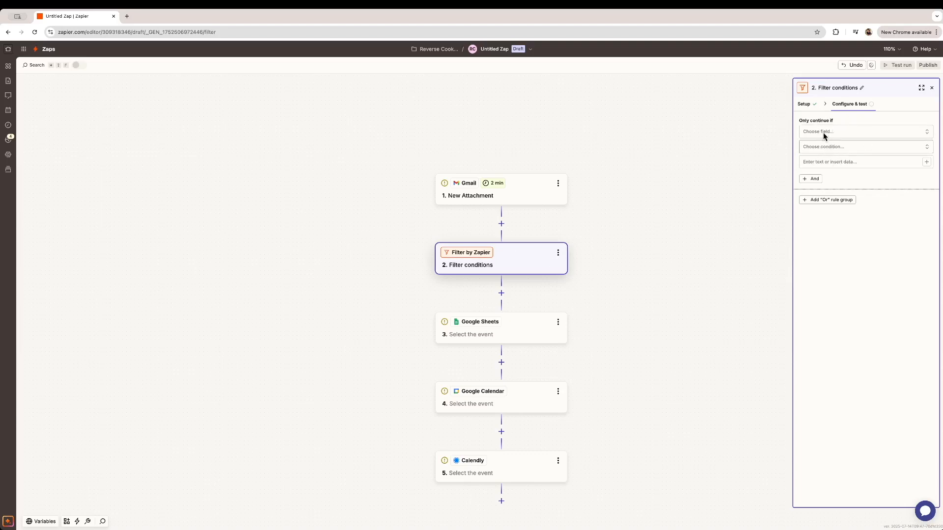
{"action": "left_click", "coordinate": [850, 148]}
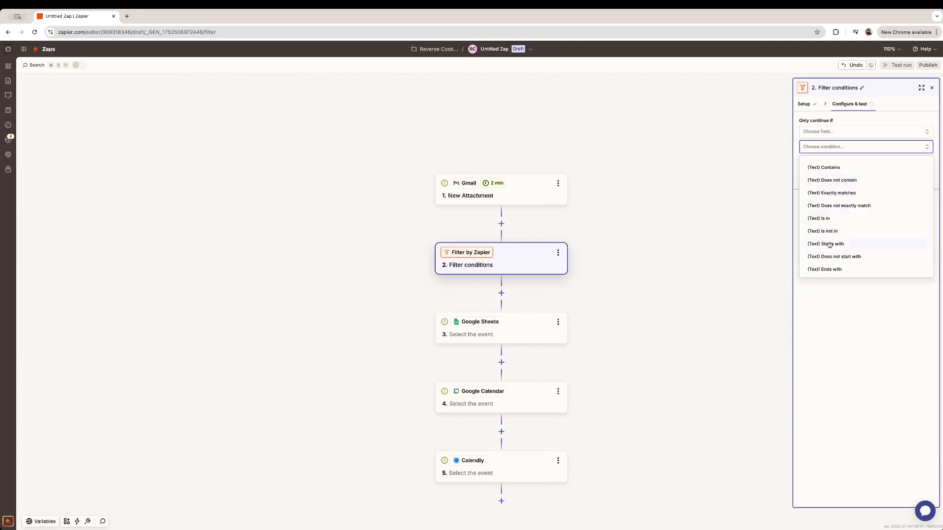
{"action": "left_click", "coordinate": [771, 234]}
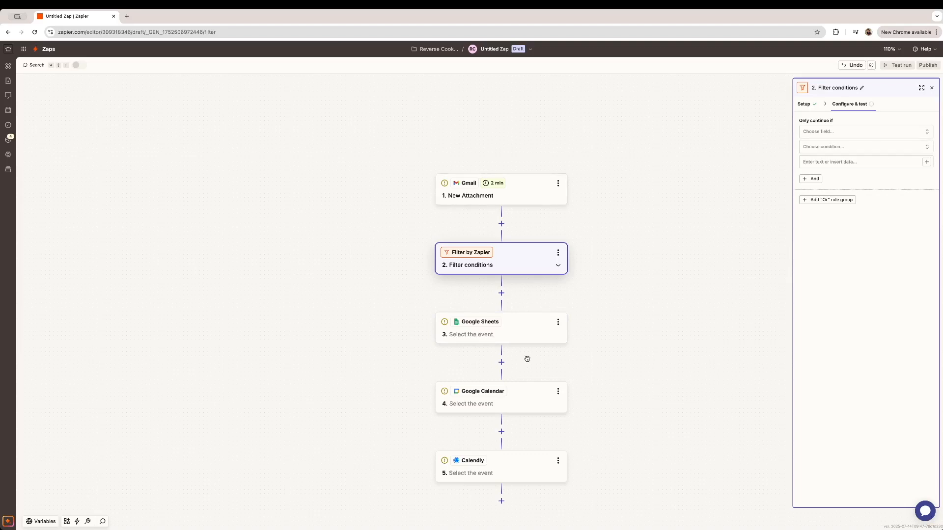
{"action": "scroll", "coordinate": [526, 357], "scroll_direction": "down", "scroll_amount": 2}
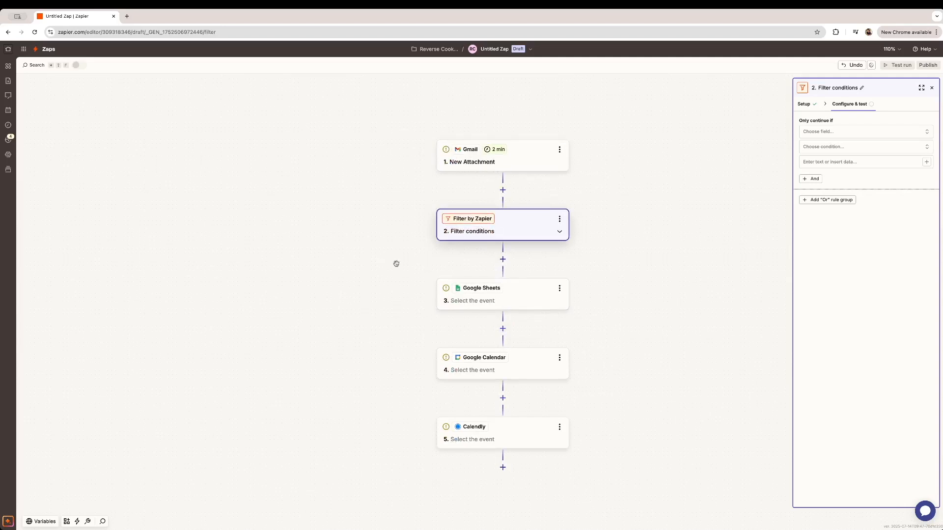
{"action": "scroll", "coordinate": [476, 201], "scroll_direction": "up", "scroll_amount": 2}
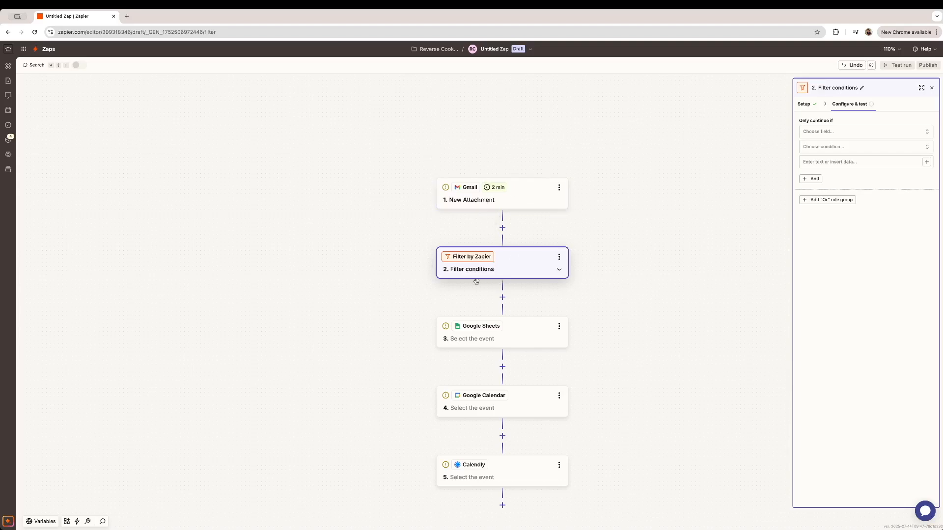
{"action": "left_click", "coordinate": [502, 366]}
{"action": "left_click", "coordinate": [501, 331]}
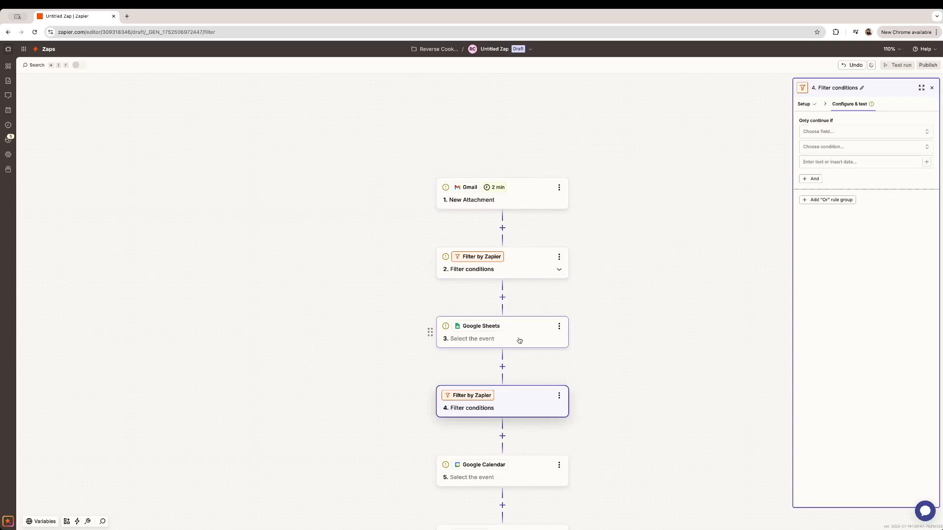
- Review the first filter's available data and condition types, leaving both filters without conditions
{"action": "scroll", "coordinate": [496, 393], "scroll_direction": "down", "scroll_amount": 1}
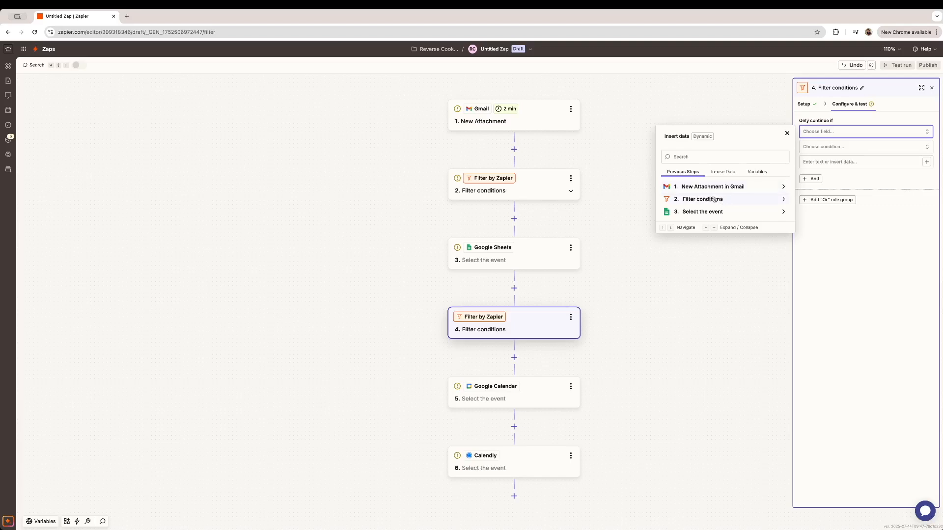
{"action": "left_click", "coordinate": [698, 200]}
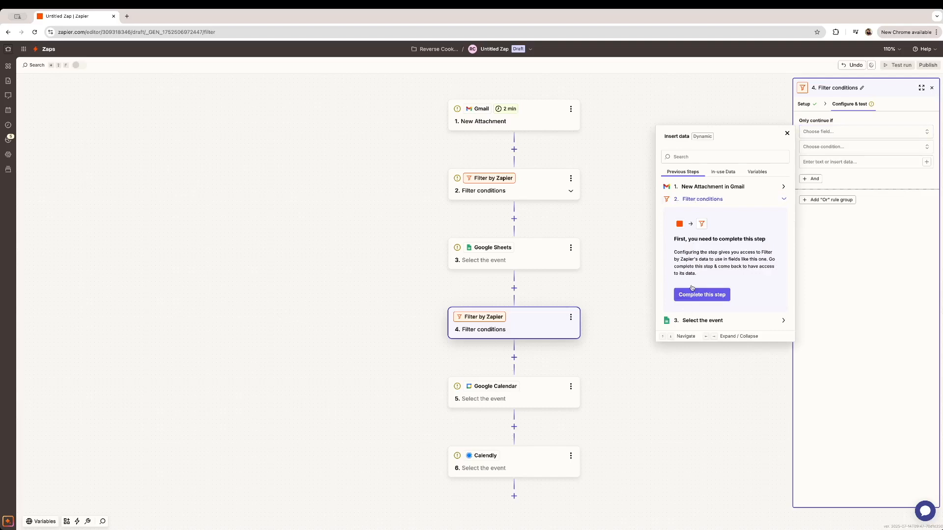
{"action": "left_click", "coordinate": [727, 200]}
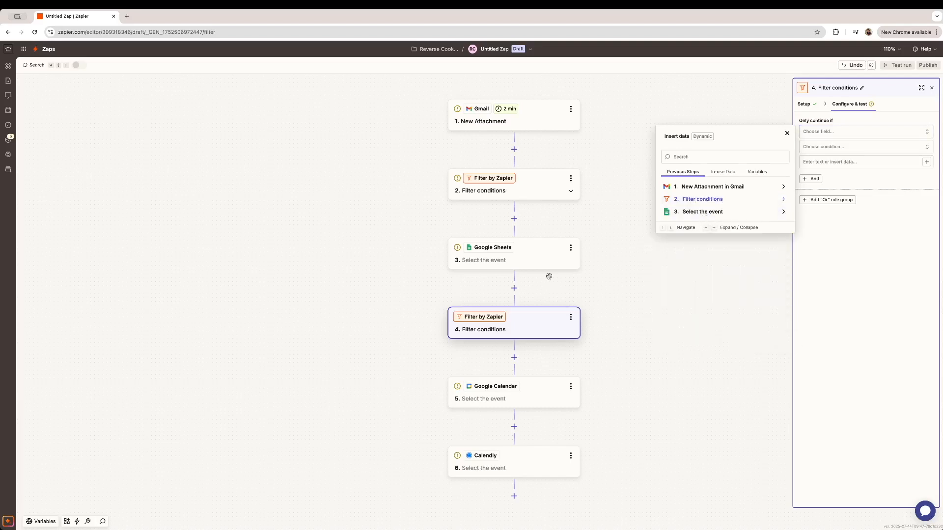
{"action": "left_click", "coordinate": [847, 150]}
{"action": "left_click", "coordinate": [847, 148]}
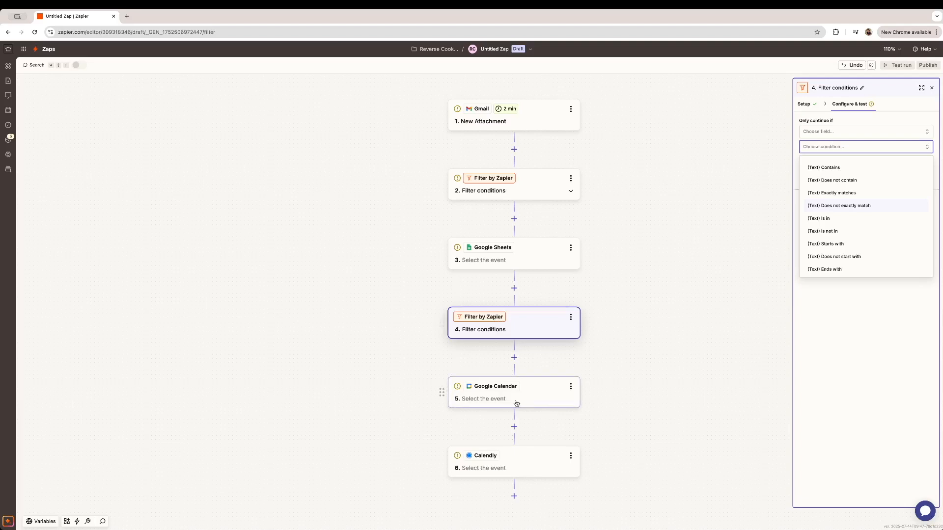
{"action": "left_click", "coordinate": [636, 331]}
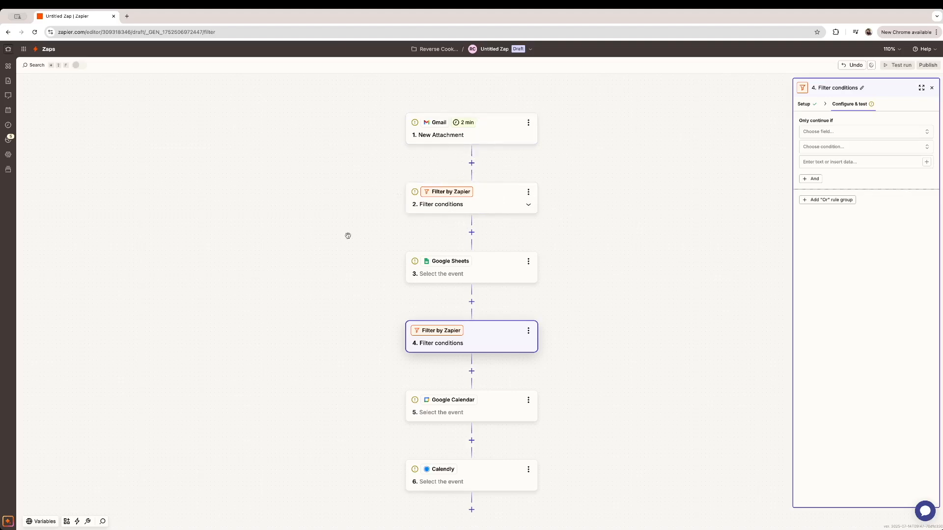
{"action": "left_click", "coordinate": [471, 163]}
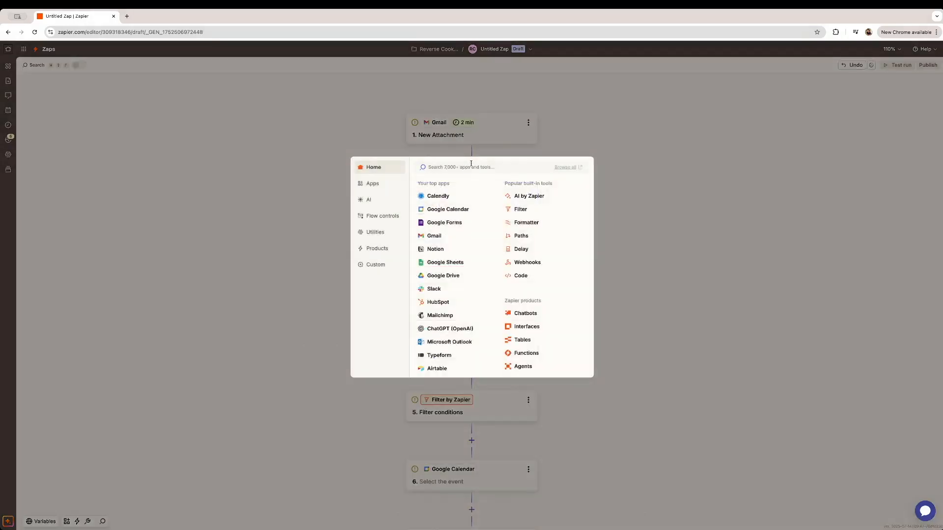
- Insert a Paths step after the Gmail trigger and add Path C and Path D branches
{"action": "left_click", "coordinate": [521, 236]}
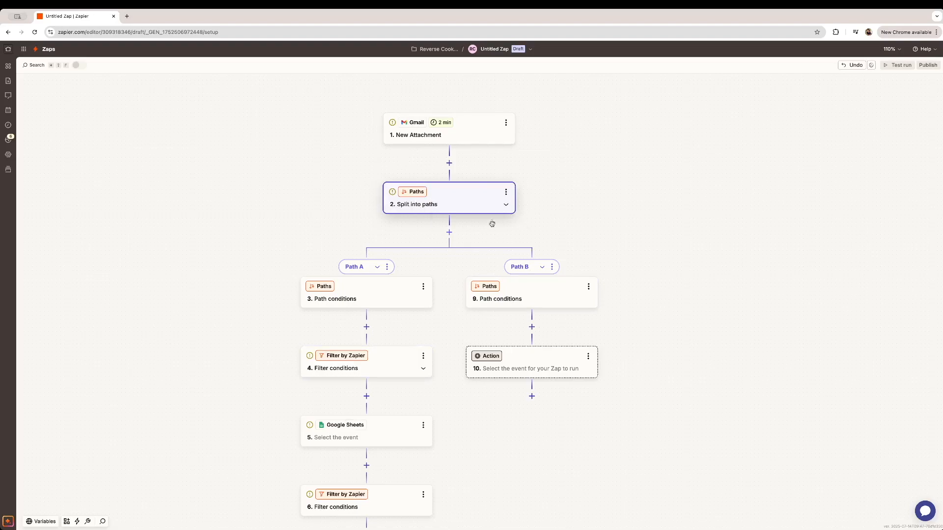
{"action": "left_click", "coordinate": [449, 229]}
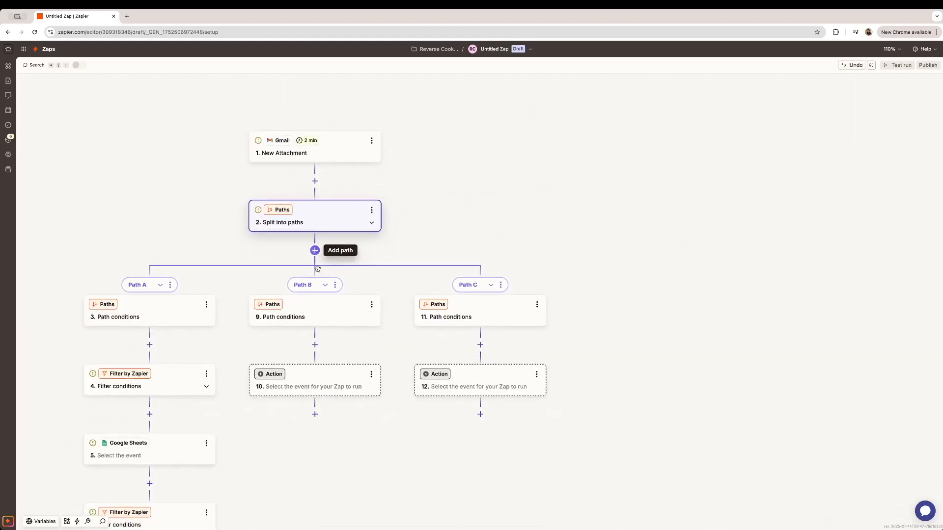
{"action": "left_click", "coordinate": [315, 251]}
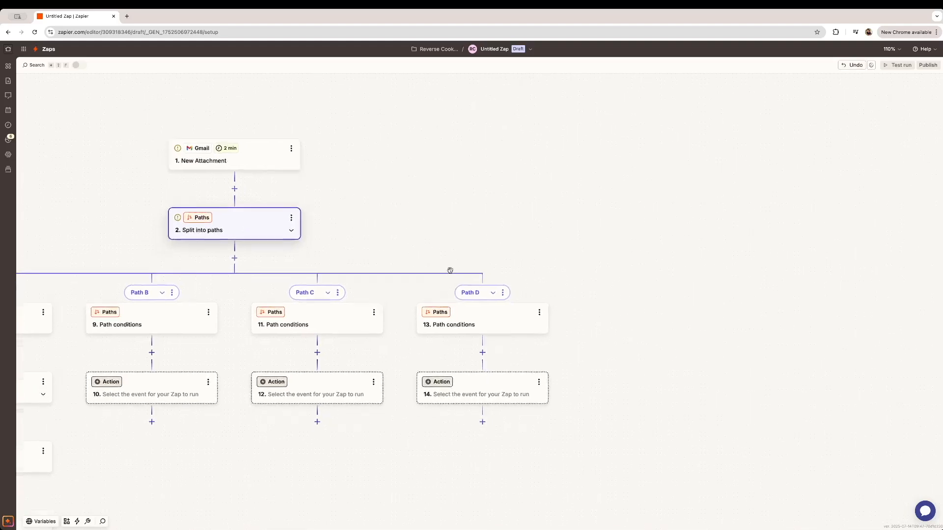
{"action": "scroll", "coordinate": [468, 267], "scroll_direction": "left", "scroll_amount": 5}
{"action": "scroll", "coordinate": [507, 252], "scroll_direction": "right", "scroll_amount": 5}
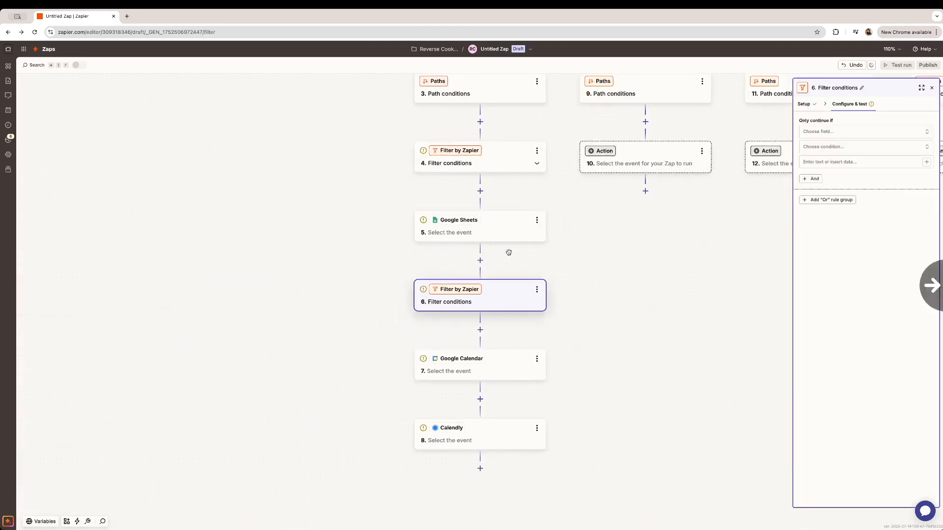
{"action": "left_click_drag", "start_coordinate": [618, 245], "coordinate": [364, 358]}
{"action": "left_click_drag", "start_coordinate": [528, 321], "coordinate": [482, 371]}
{"action": "left_click_drag", "start_coordinate": [431, 226], "coordinate": [436, 287]}
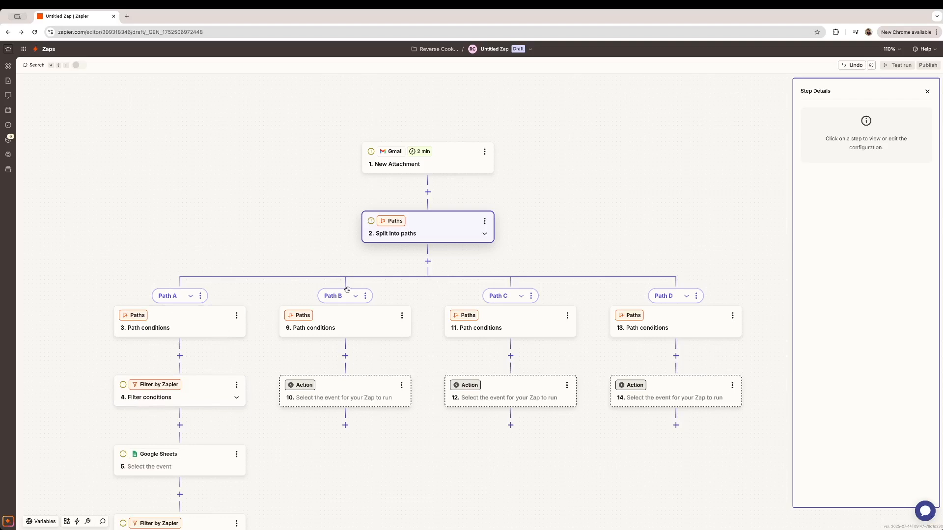
{"action": "left_click_drag", "start_coordinate": [429, 290], "coordinate": [434, 244]}
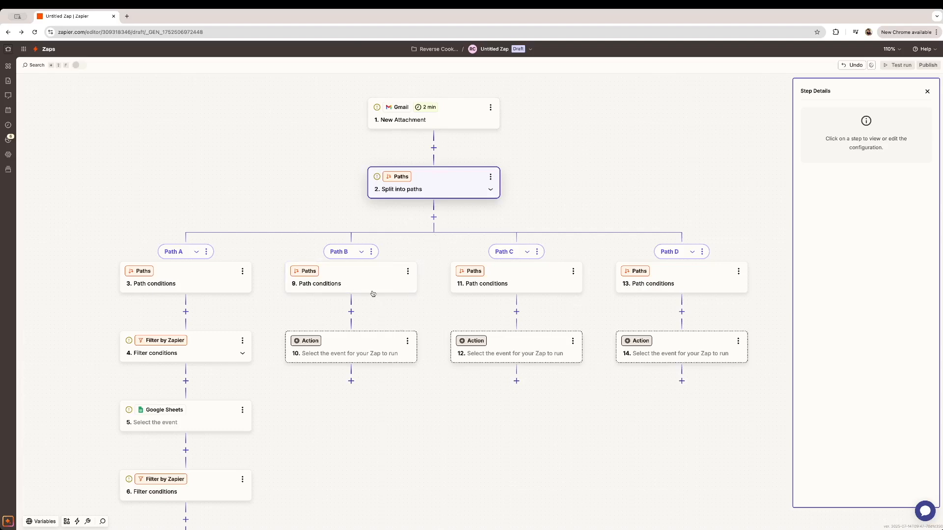
{"action": "left_click", "coordinate": [470, 124]}
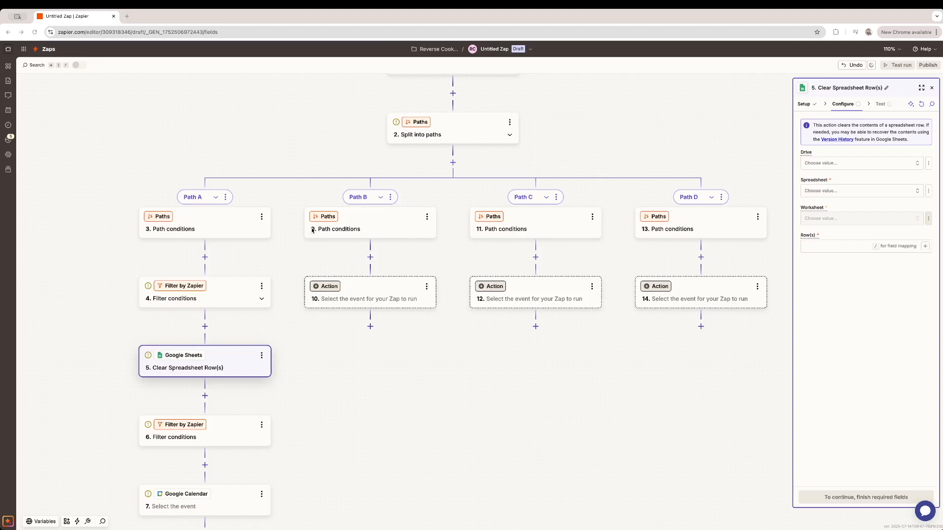
- Map the Gmail trigger's From Name into the Row(s) field of Clear Spreadsheet Row(s)
{"action": "left_click", "coordinate": [803, 249]}
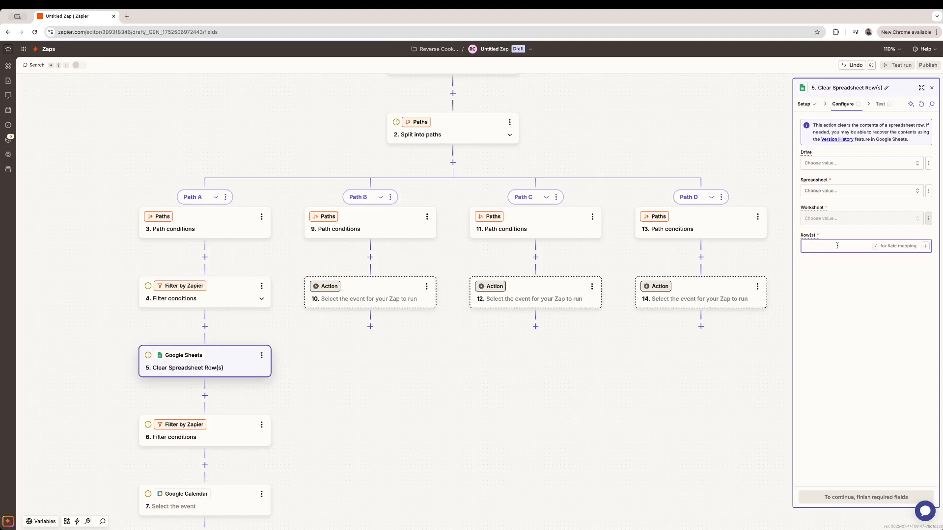
{"action": "left_click", "coordinate": [926, 246]}
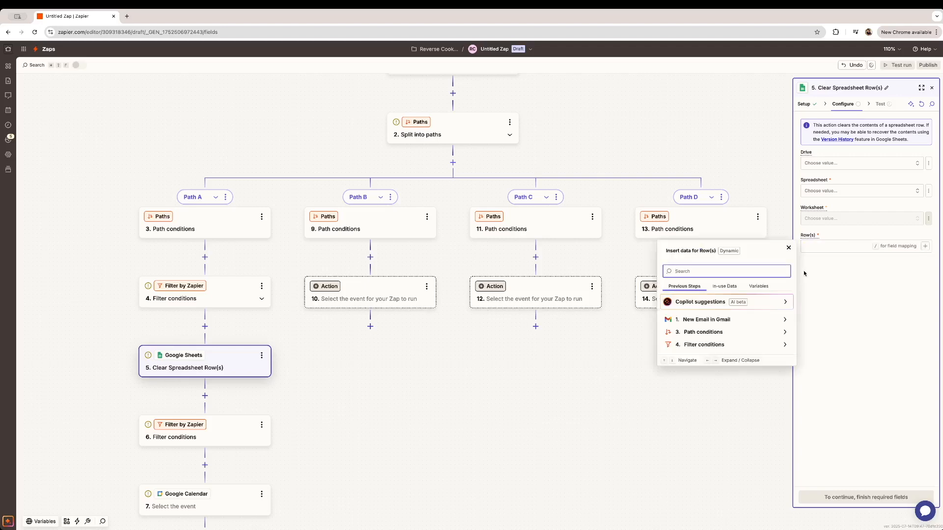
{"action": "left_click", "coordinate": [718, 326]}
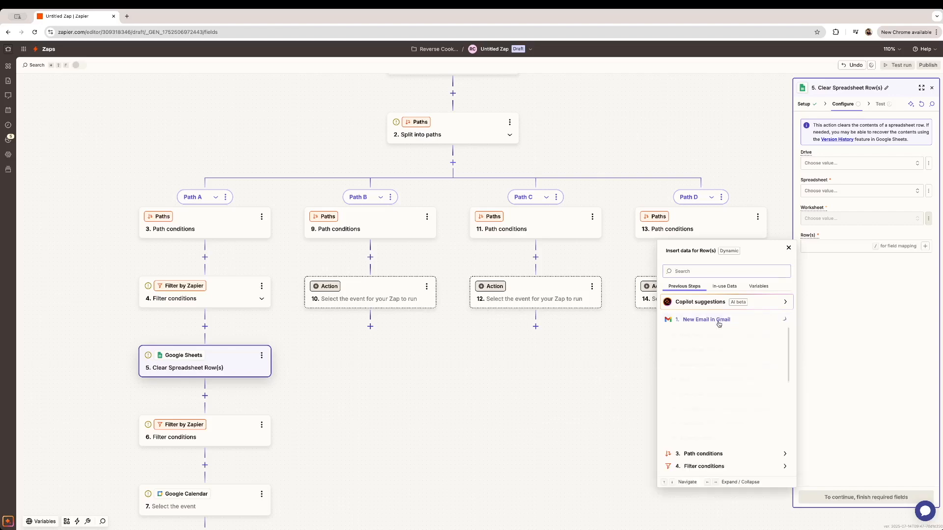
{"action": "scroll", "coordinate": [710, 351], "scroll_direction": "up", "scroll_amount": 2}
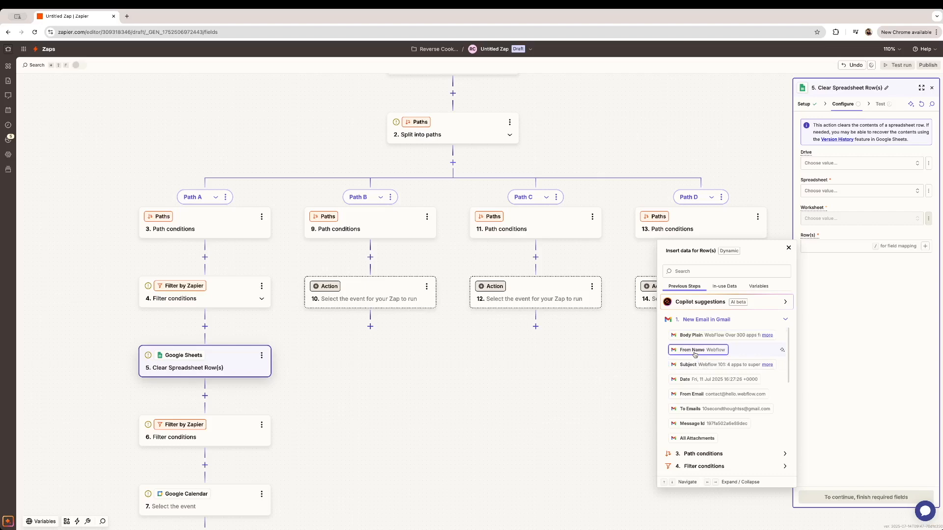
{"action": "left_click", "coordinate": [692, 350]}
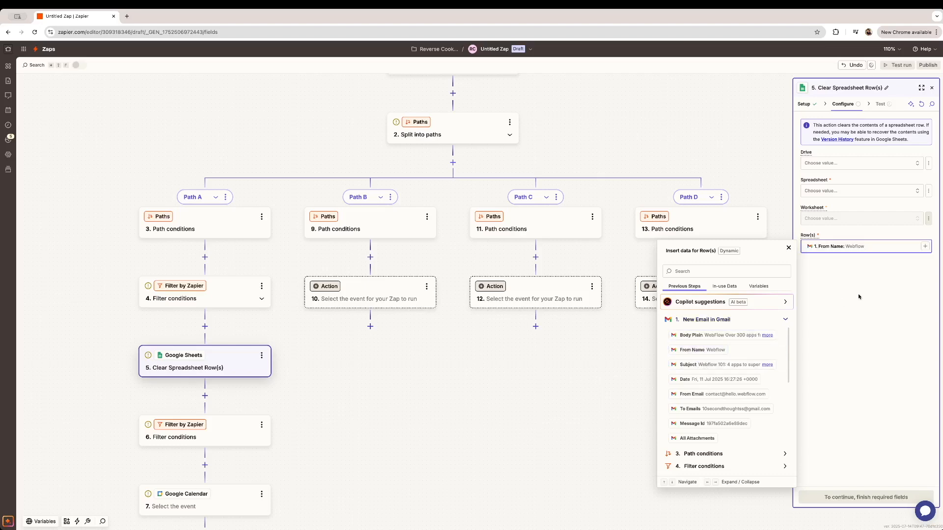
{"action": "left_click", "coordinate": [840, 263]}
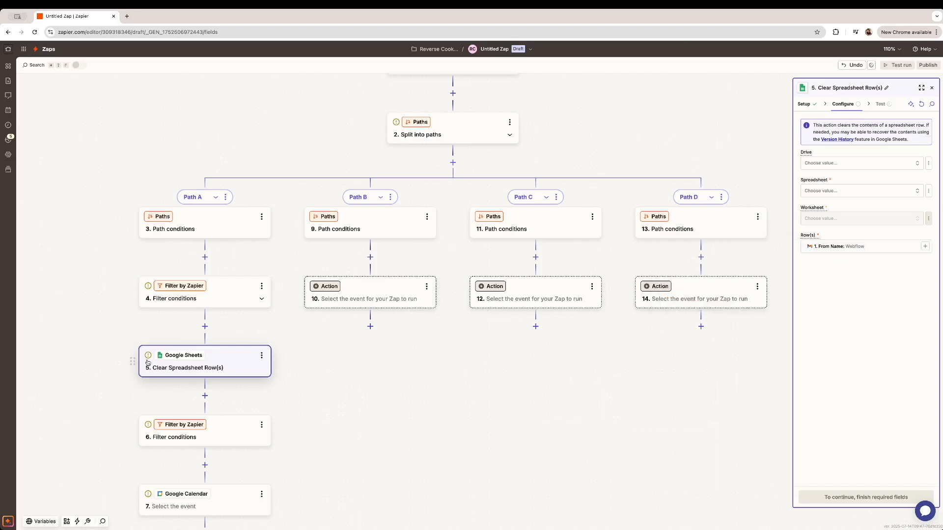